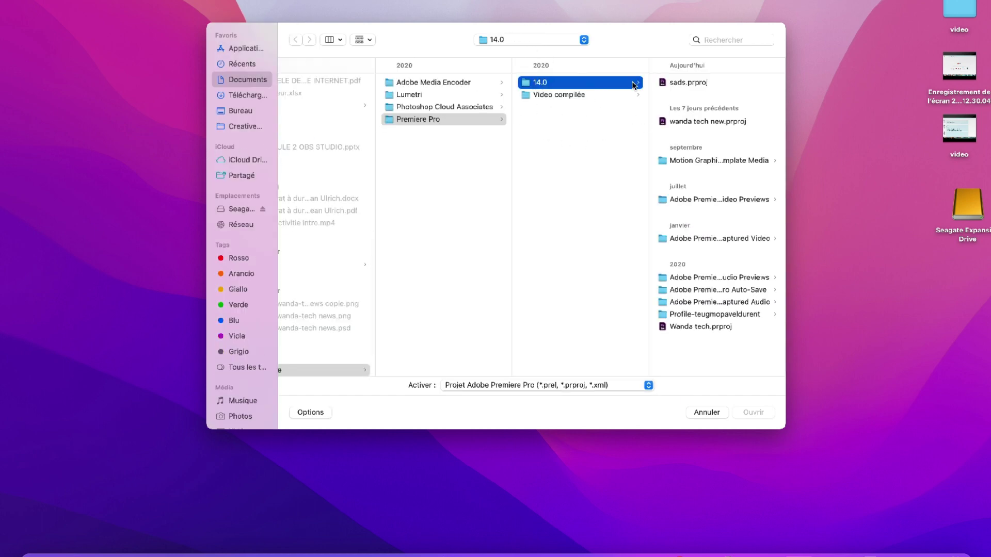
Step: Select sads.prproj from the 14.0 folder's project list and open it
left_click(721, 102)
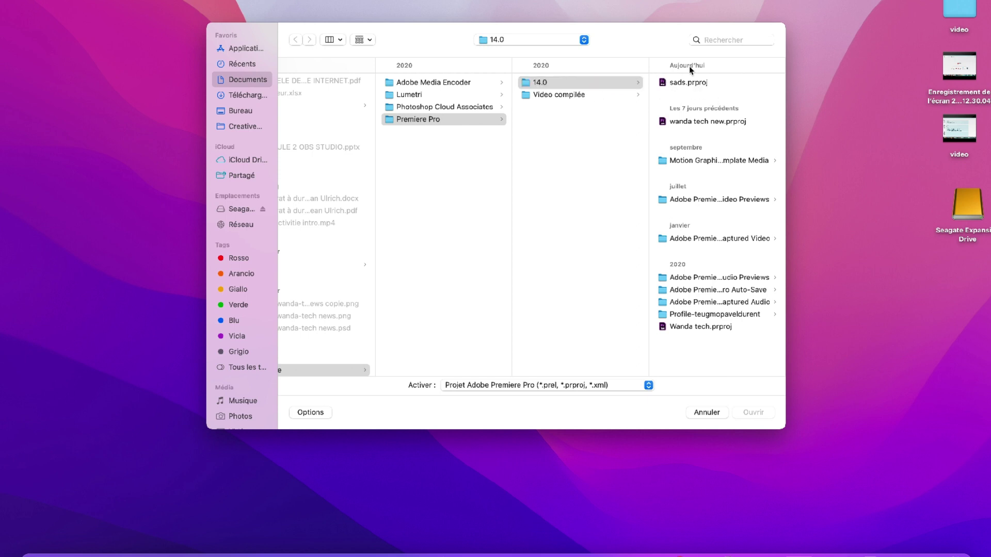
left_click(687, 83)
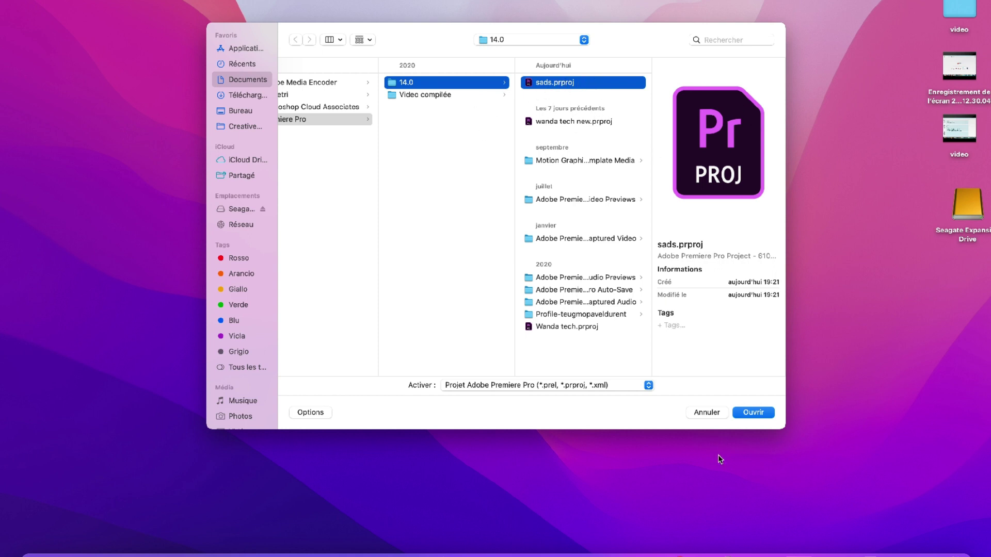
left_click(760, 412)
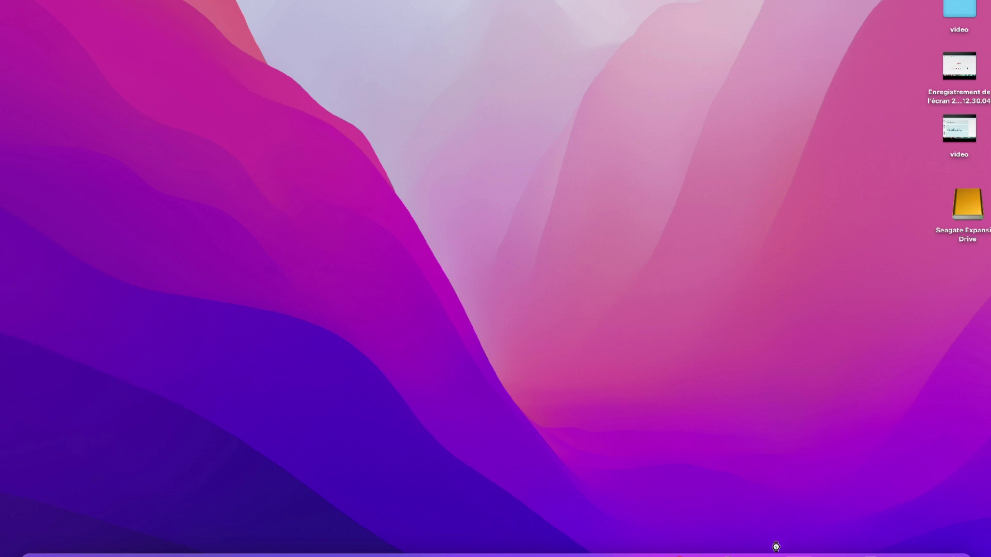
Step: Bring Premiere forward, play the Info Star sequence, and scrub the playhead to about 00;02;14
left_click(798, 555)
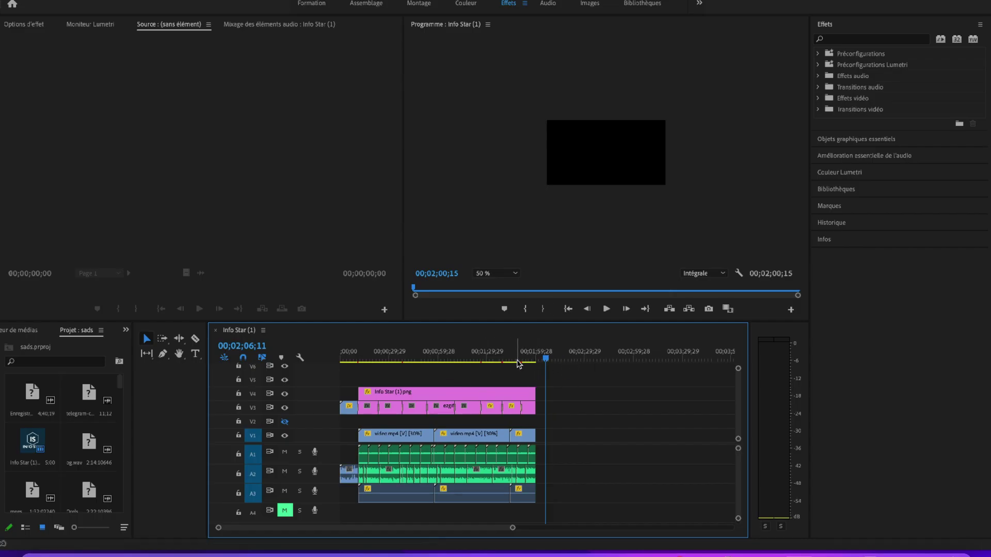
key("space")
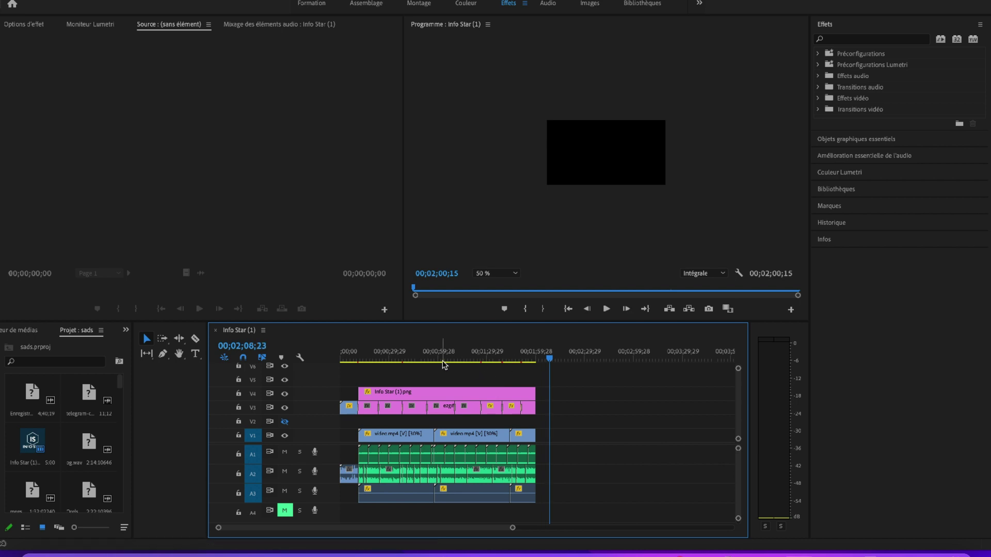
left_click_drag(541, 360, 559, 360)
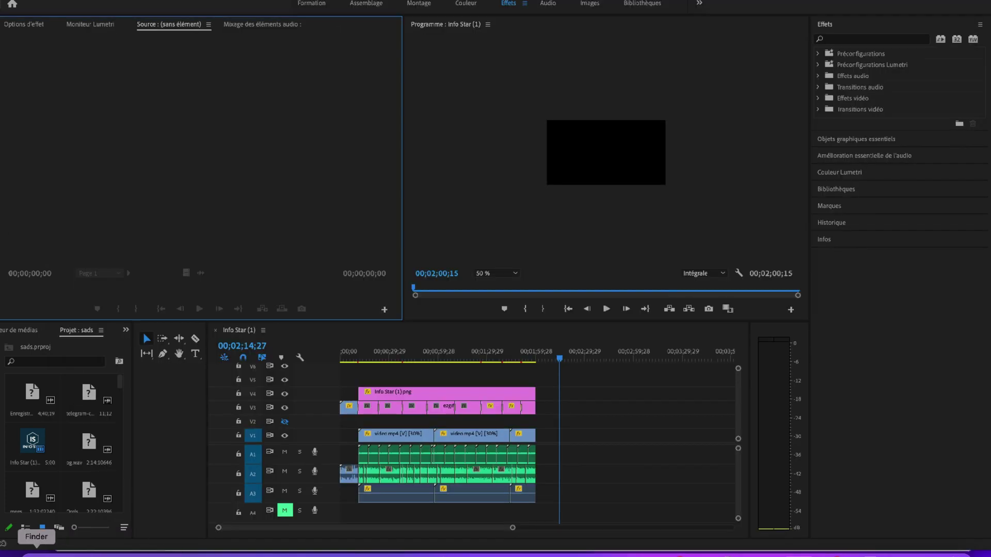
Step: In Finder, navigate Premiere Pro > 14.0 > Adobe Premiere Pro Auto-Save folder
left_click(36, 555)
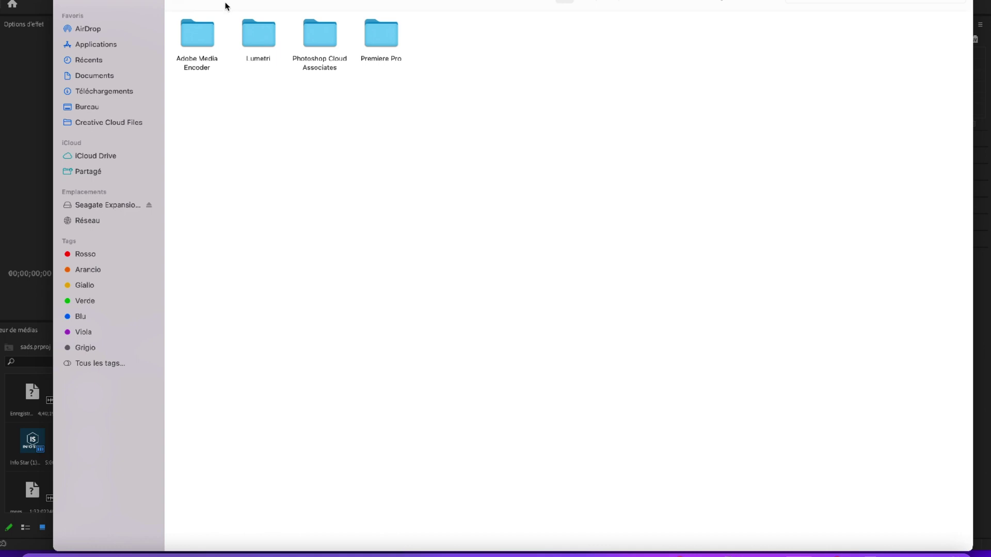
double_click(385, 38)
double_click(209, 33)
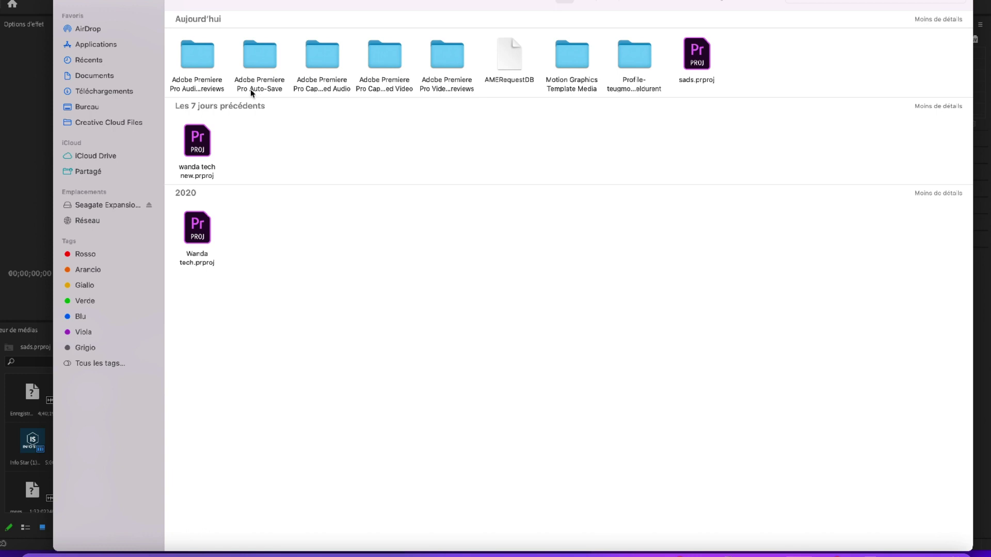
left_click(266, 82)
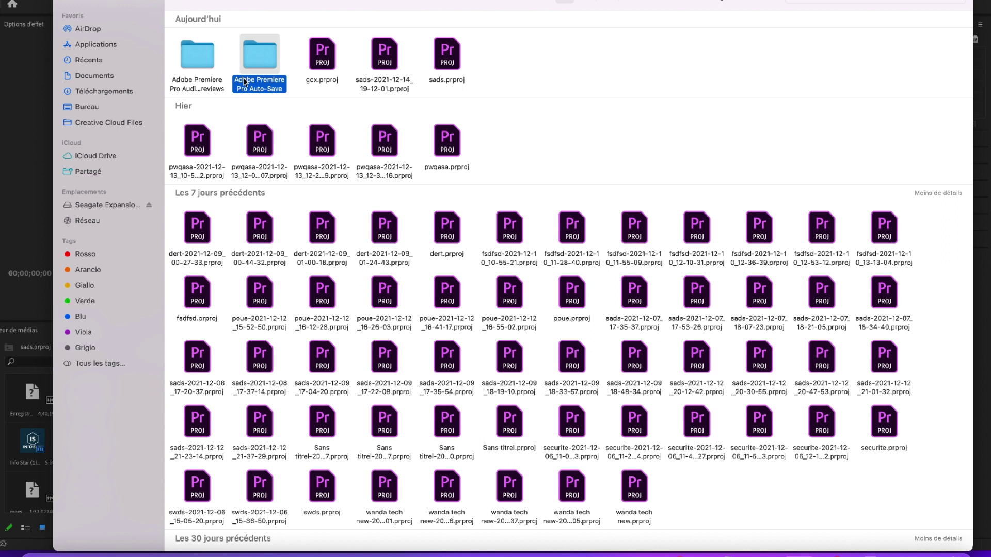
scroll(404, 127, "down", 2)
scroll(392, 113, "up", 2)
Step: Open the auto-saved copy sads-2021-12-14_19-12-01.prproj from the Auto-Save folder
double_click(400, 84)
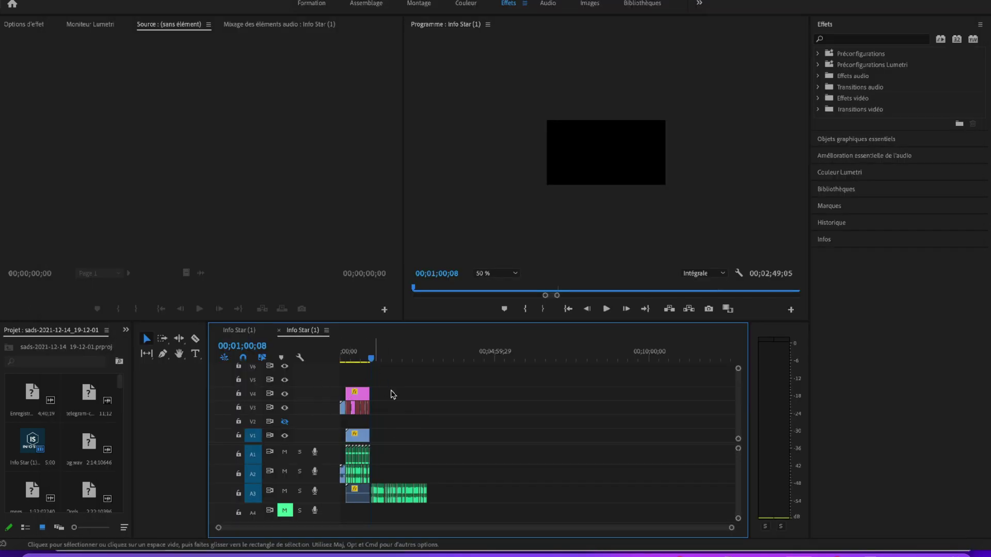